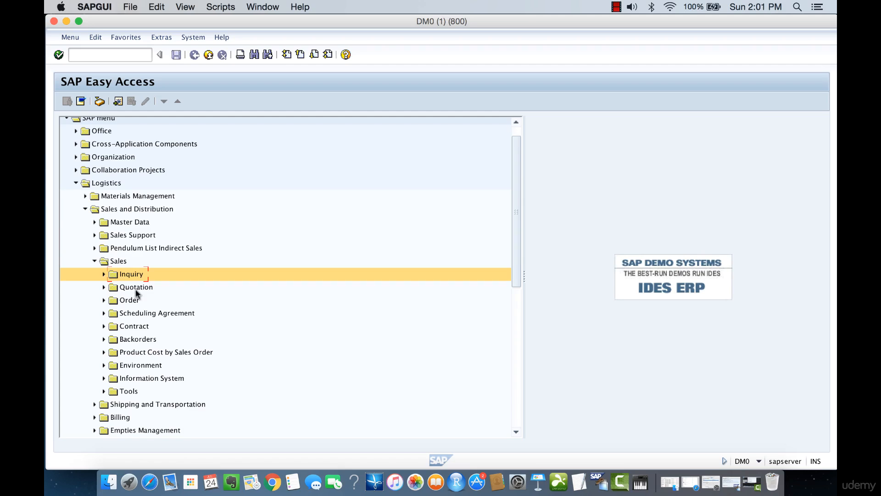
Open the VA21 transaction for creating a quotation from the Quotation folder under Sales.
{"action": "left_click", "coordinate": [103, 288]}
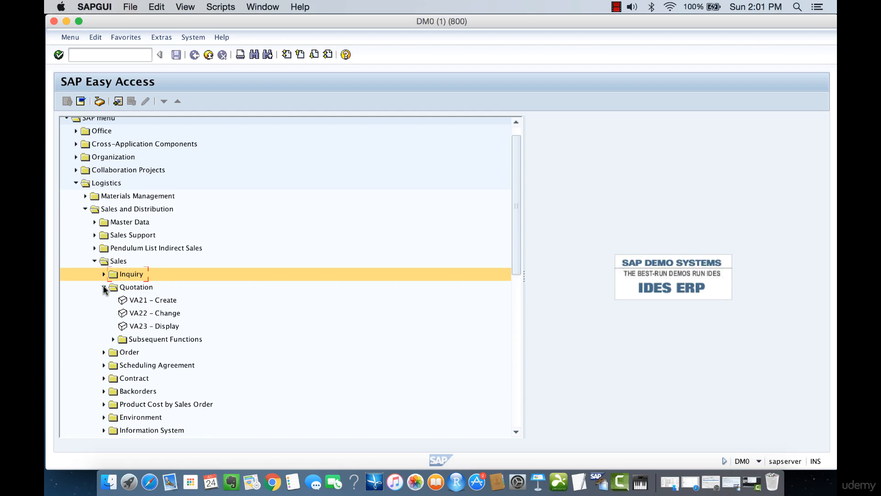
{"action": "double_click", "coordinate": [156, 299]}
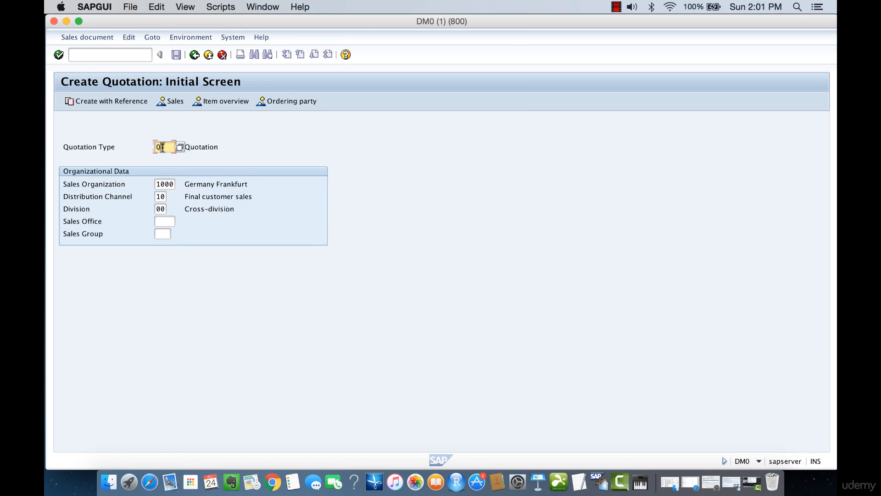
Check the quotation type, sales organization, distribution channel and division preset for the new quotation.
{"action": "left_click", "coordinate": [163, 184]}
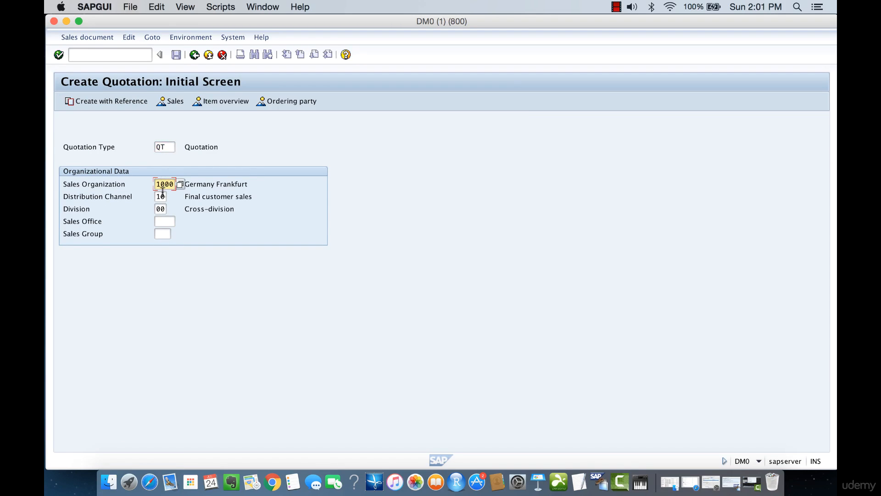
{"action": "left_click", "coordinate": [162, 196]}
{"action": "left_click", "coordinate": [160, 207]}
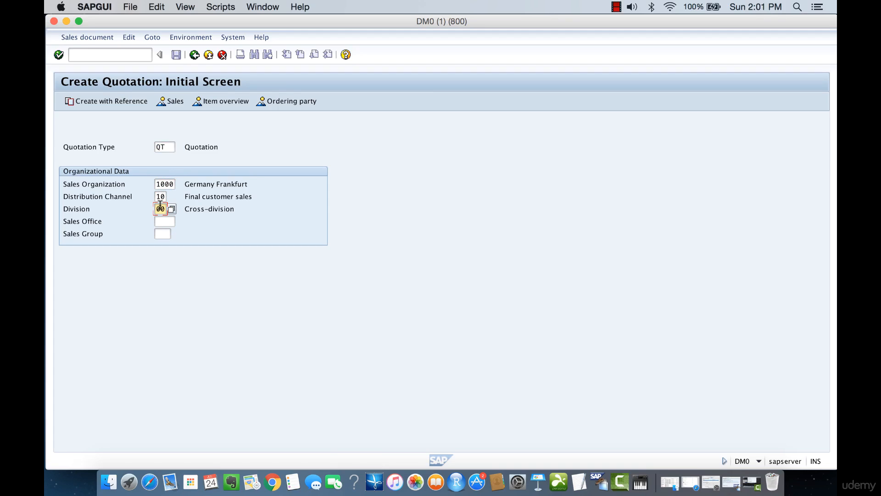
{"action": "left_click", "coordinate": [163, 146]}
{"action": "left_click_drag", "start_coordinate": [171, 145], "coordinate": [152, 146]}
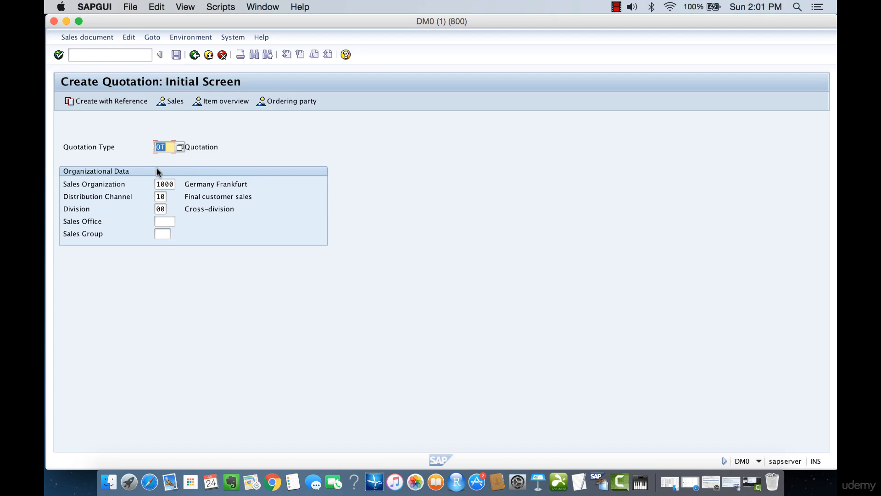
{"action": "left_click", "coordinate": [163, 184]}
{"action": "left_click", "coordinate": [161, 197]}
{"action": "left_click", "coordinate": [159, 209]}
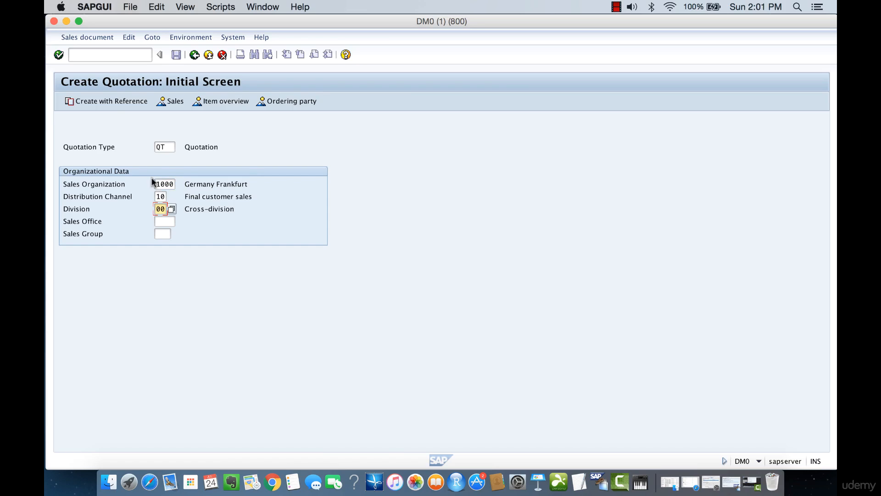
Create the quotation with reference to the existing inquiry by entering its inquiry number and copying its data.
{"action": "left_click", "coordinate": [102, 102]}
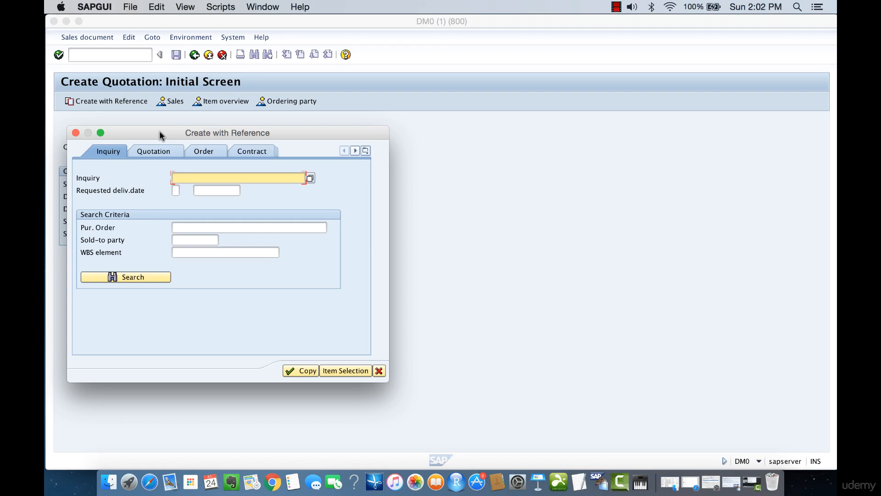
{"action": "type", "text": "15"}
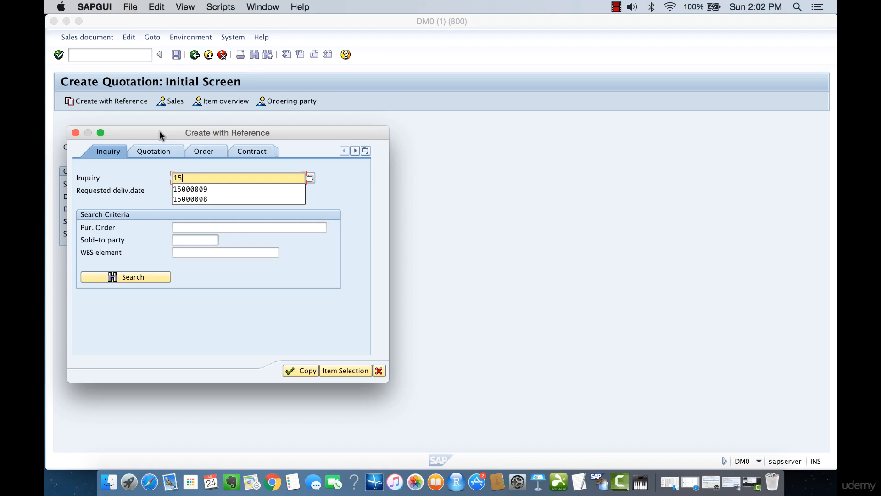
{"action": "type", "text": "000008"}
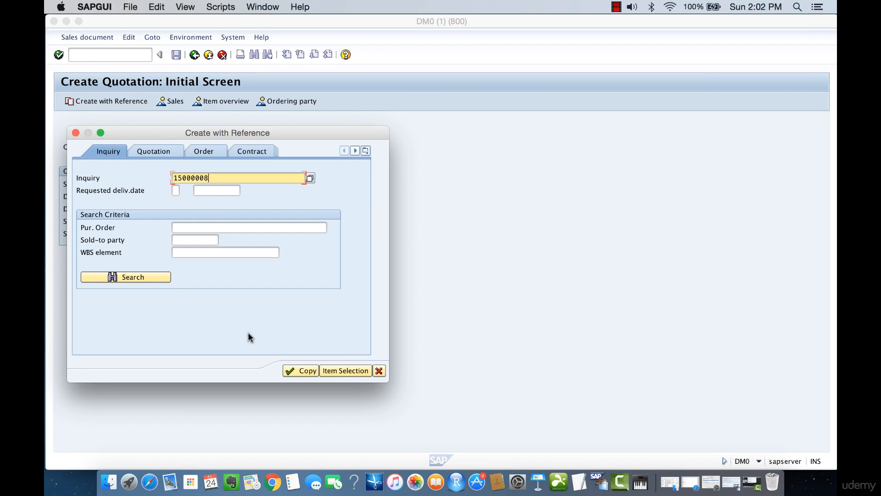
{"action": "left_click", "coordinate": [299, 371]}
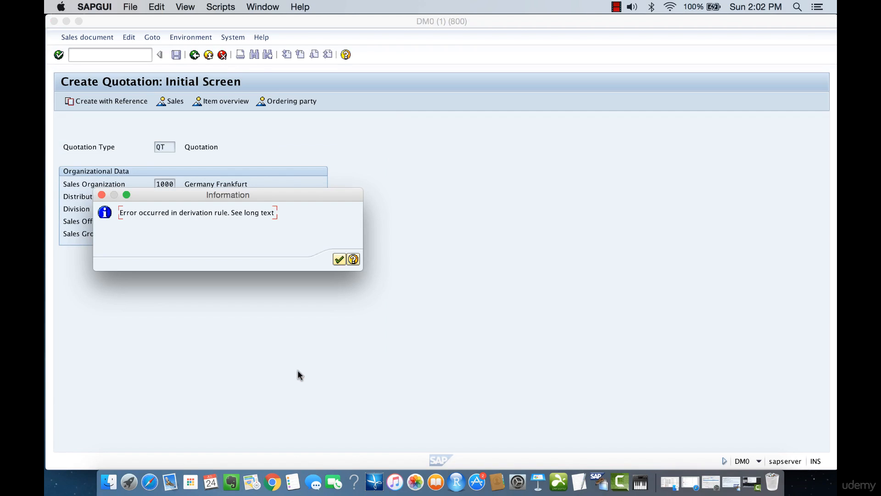
{"action": "left_click", "coordinate": [339, 259]}
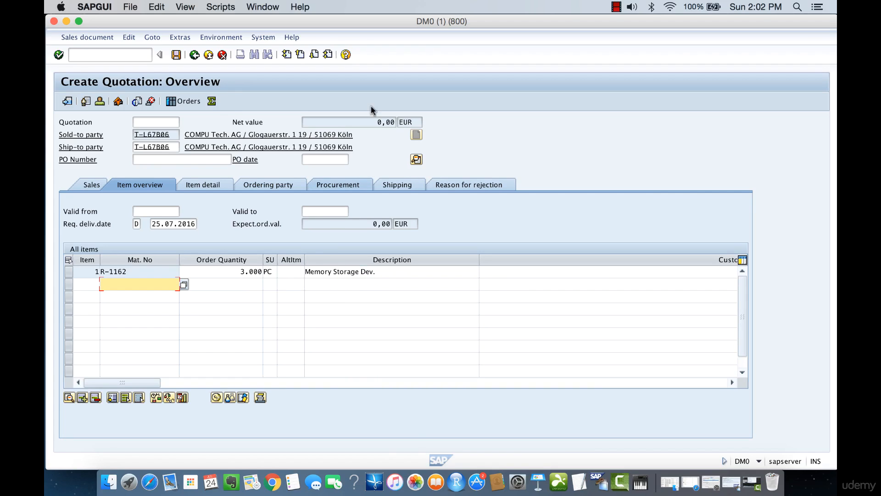
Set the PR00 price amount of item 1, material R-1162, to 25 EUR in the quotation's sales data.
{"action": "left_click", "coordinate": [383, 121]}
{"action": "left_click_drag", "start_coordinate": [383, 120], "coordinate": [395, 120]}
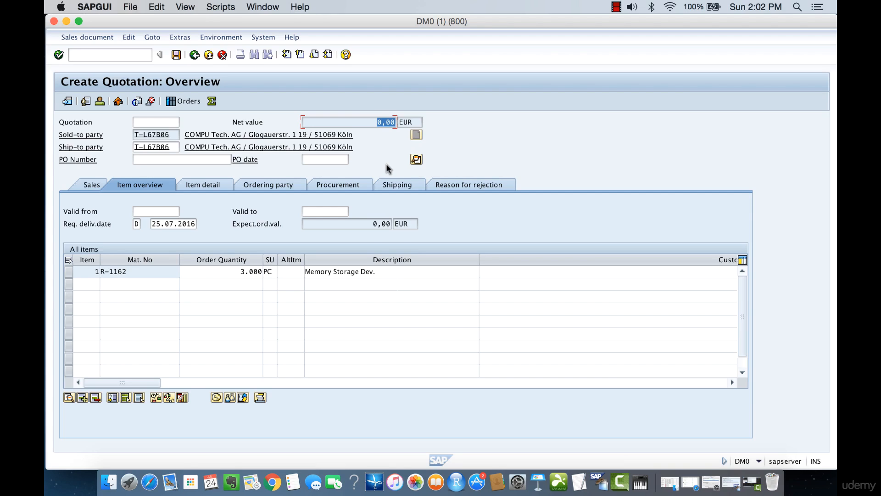
{"action": "left_click", "coordinate": [95, 185]}
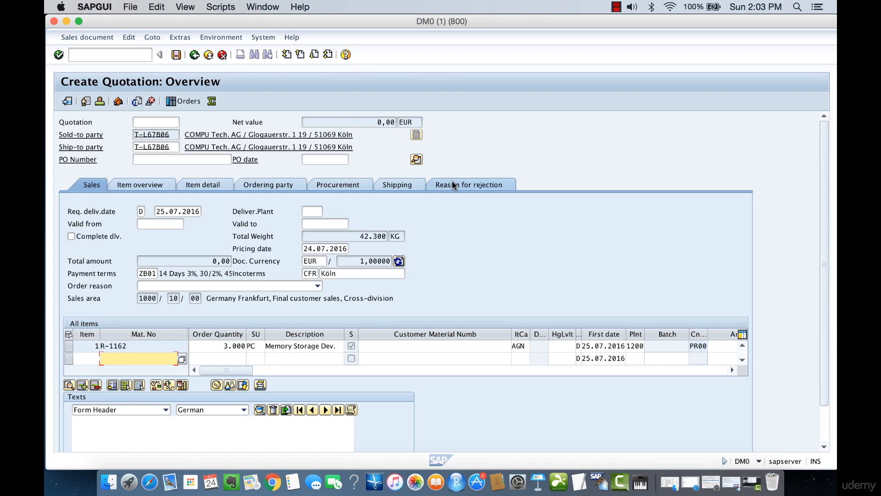
{"action": "scroll", "coordinate": [819, 222], "scroll_direction": "down", "scroll_amount": 2}
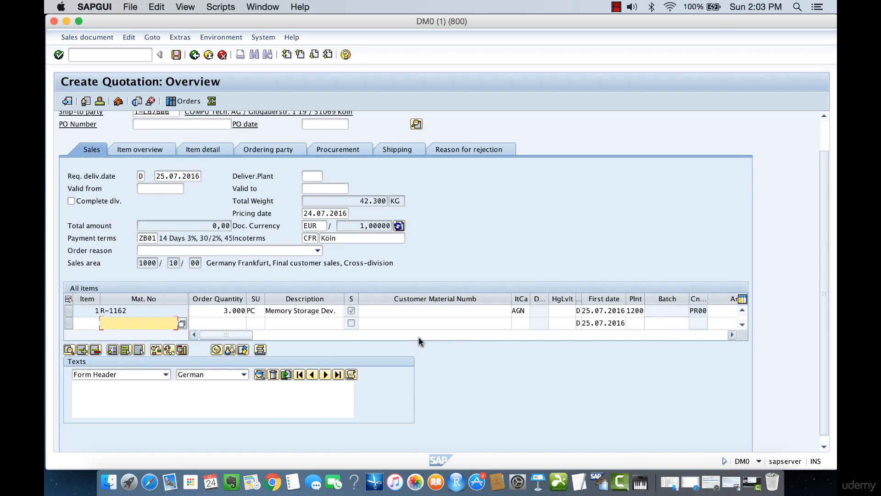
{"action": "left_click", "coordinate": [413, 335]}
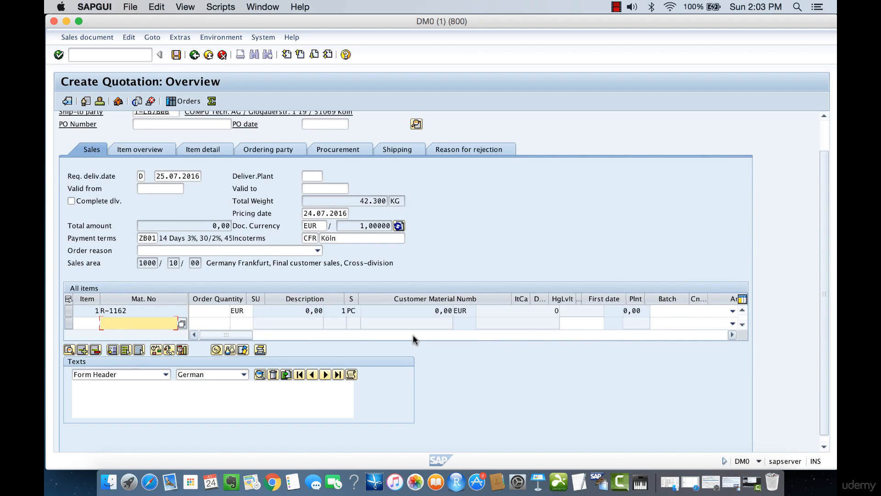
{"action": "left_click", "coordinate": [194, 334]}
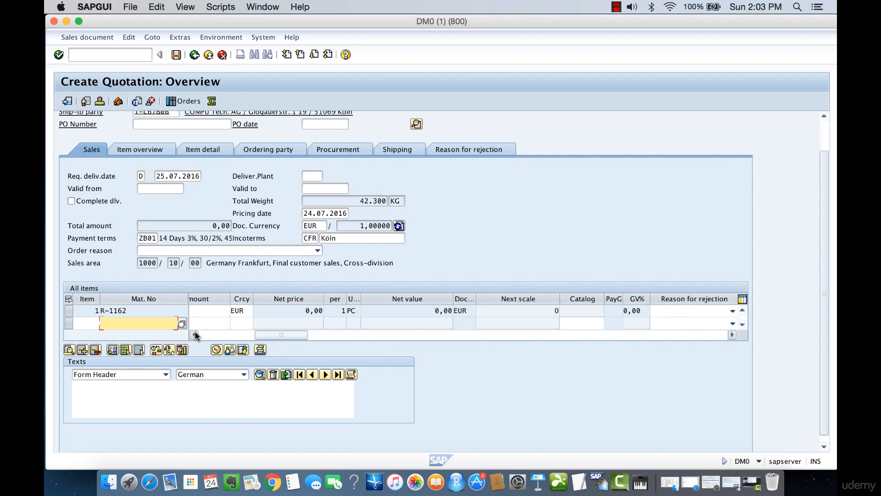
{"action": "left_click", "coordinate": [194, 334]}
{"action": "left_click", "coordinate": [194, 334]}
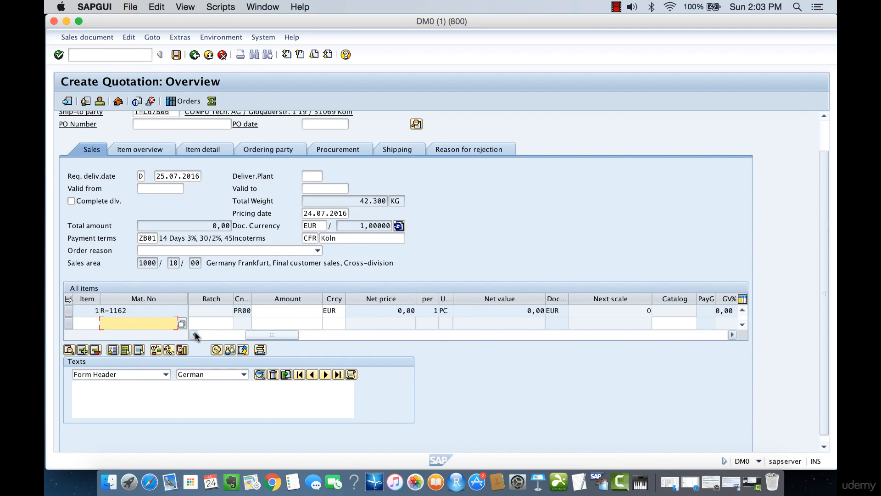
{"action": "left_click", "coordinate": [297, 311]}
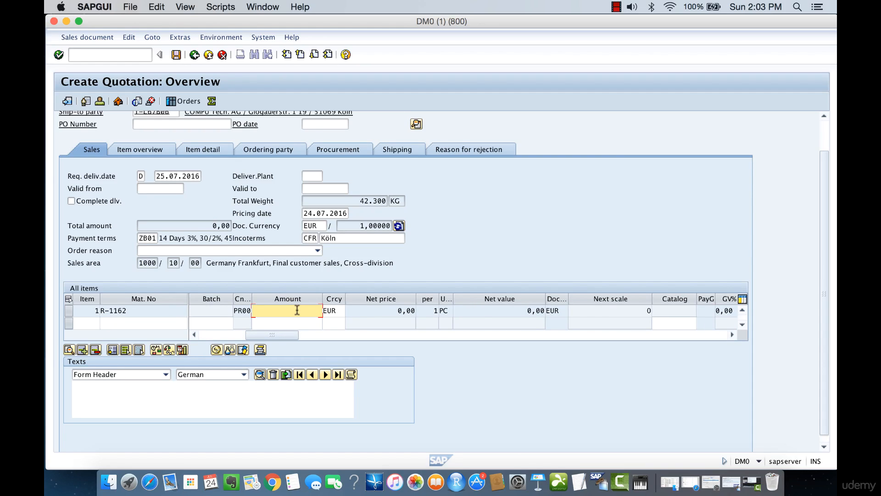
{"action": "type", "text": "25"}
Save the new quotation as an incomplete document.
{"action": "left_click", "coordinate": [215, 335]}
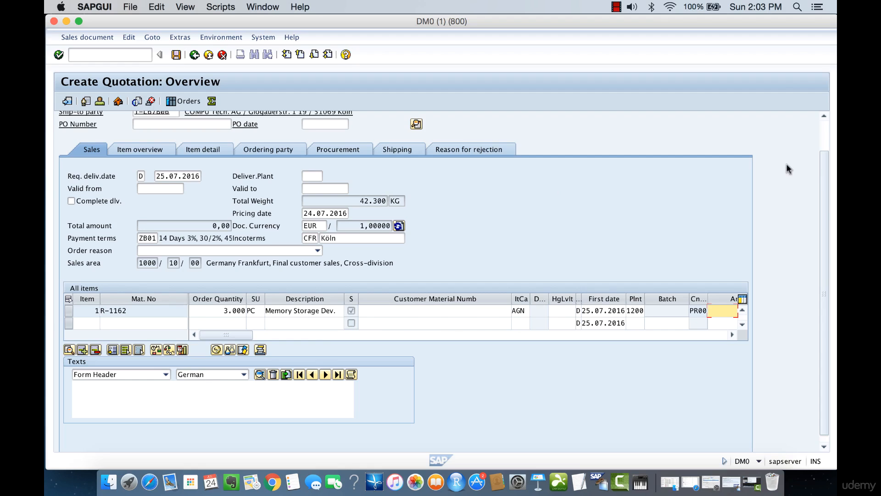
{"action": "left_click", "coordinate": [826, 133]}
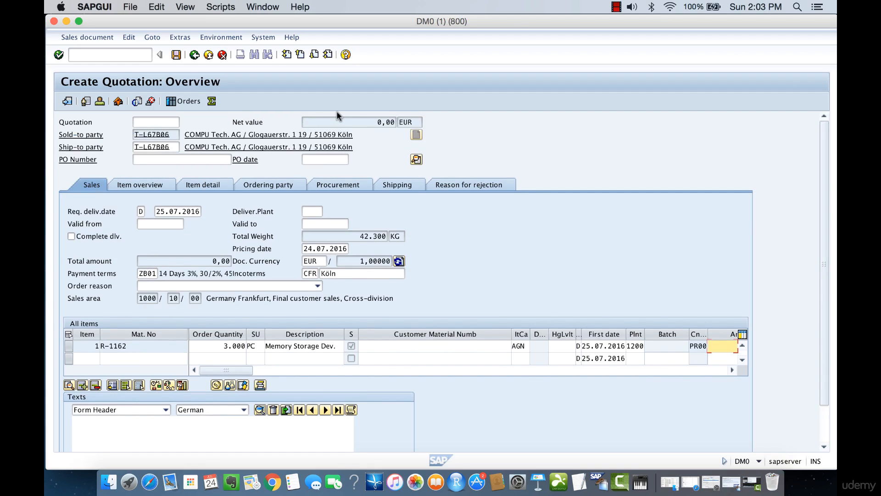
{"action": "left_click", "coordinate": [177, 55]}
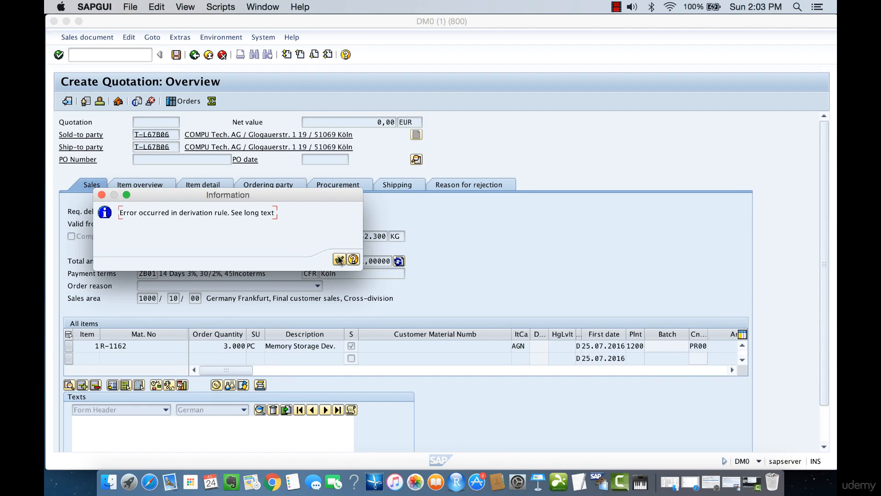
{"action": "left_click", "coordinate": [339, 260]}
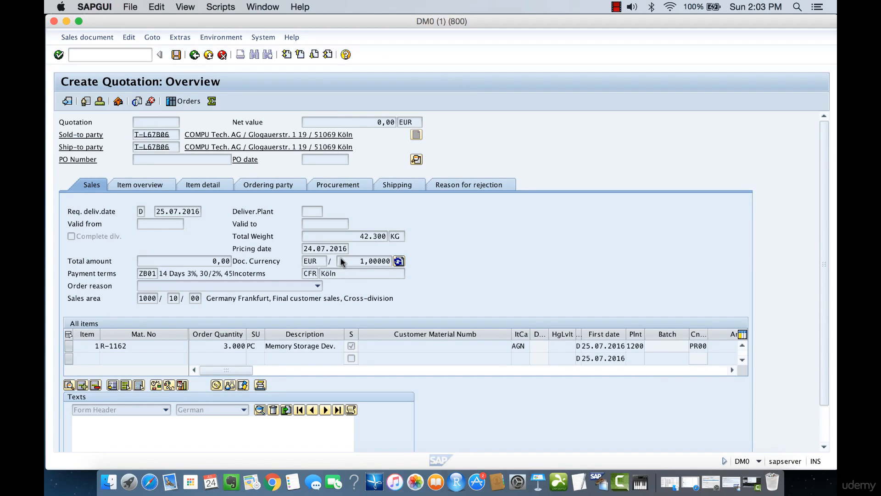
{"action": "left_click", "coordinate": [230, 167]}
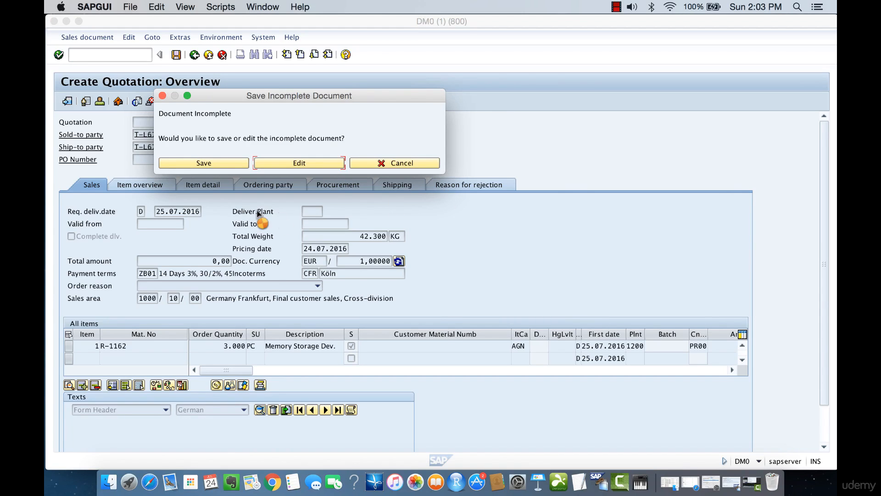
{"action": "left_click", "coordinate": [208, 164]}
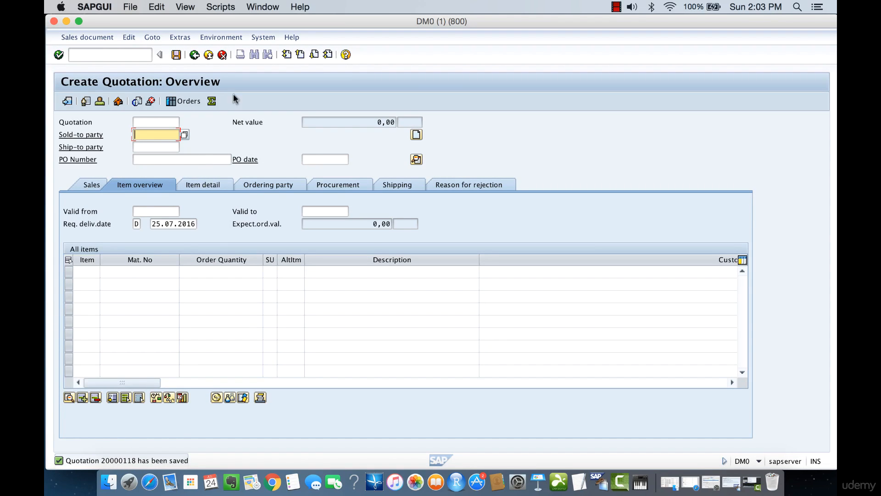
Leave quotation creation and display the saved quotation with transaction VA23.
{"action": "left_click", "coordinate": [195, 55]}
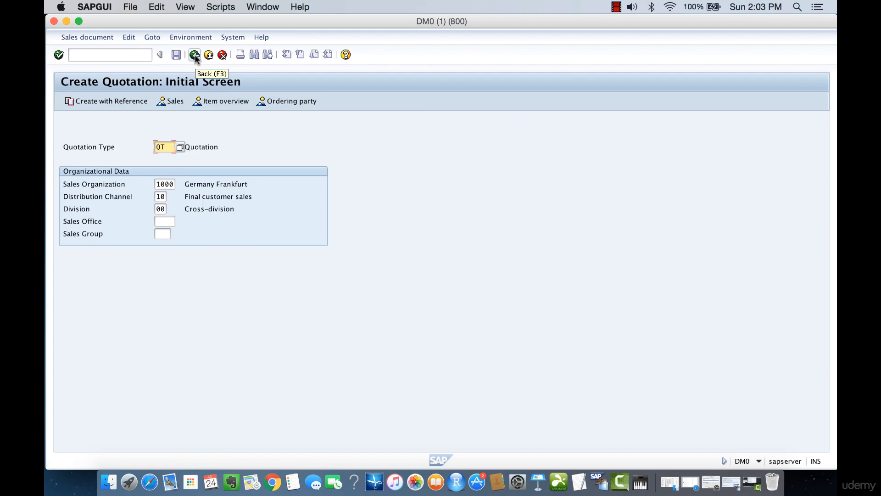
{"action": "left_click", "coordinate": [194, 55]}
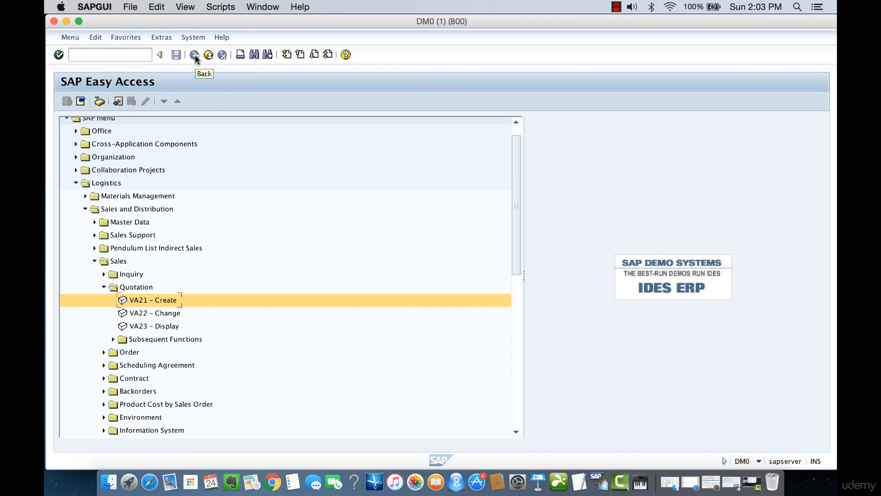
{"action": "left_click", "coordinate": [145, 325]}
{"action": "double_click", "coordinate": [145, 325]}
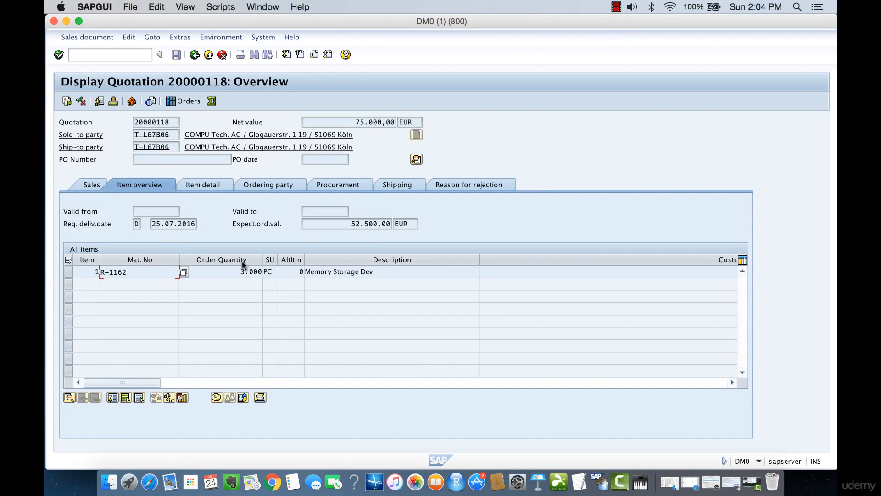
Check the order quantity of material R-1162 and the net value of the displayed quotation.
{"action": "left_click", "coordinate": [237, 273]}
{"action": "left_click_drag", "start_coordinate": [236, 273], "coordinate": [264, 274]}
{"action": "left_click_drag", "start_coordinate": [359, 121], "coordinate": [409, 118]}
{"action": "left_click", "coordinate": [412, 119]}
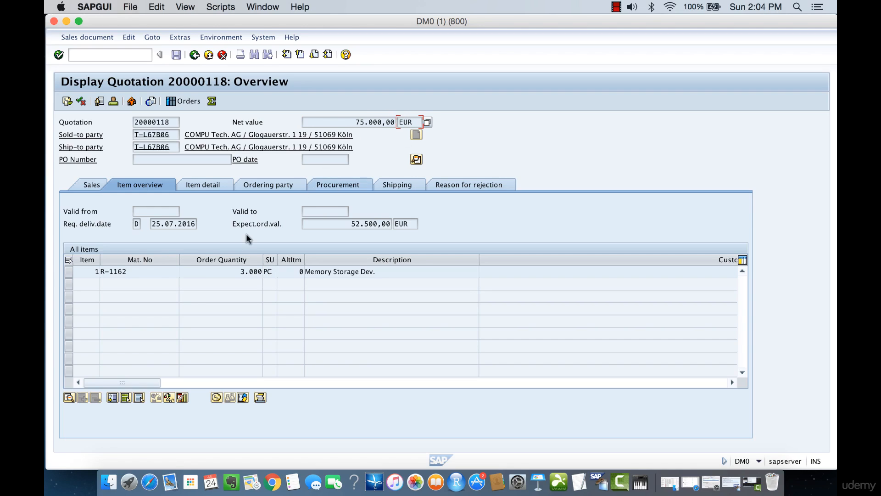
{"action": "left_click", "coordinate": [356, 121]}
{"action": "left_click_drag", "start_coordinate": [356, 121], "coordinate": [396, 116]}
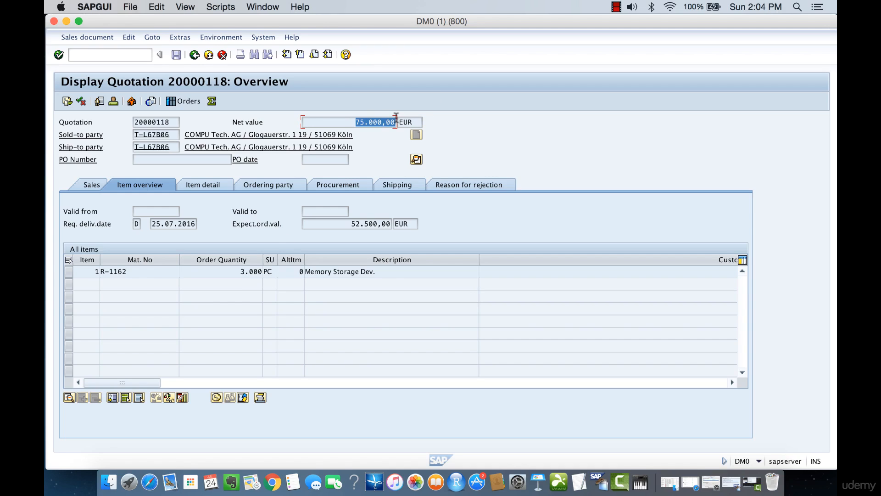
{"action": "left_click", "coordinate": [386, 120]}
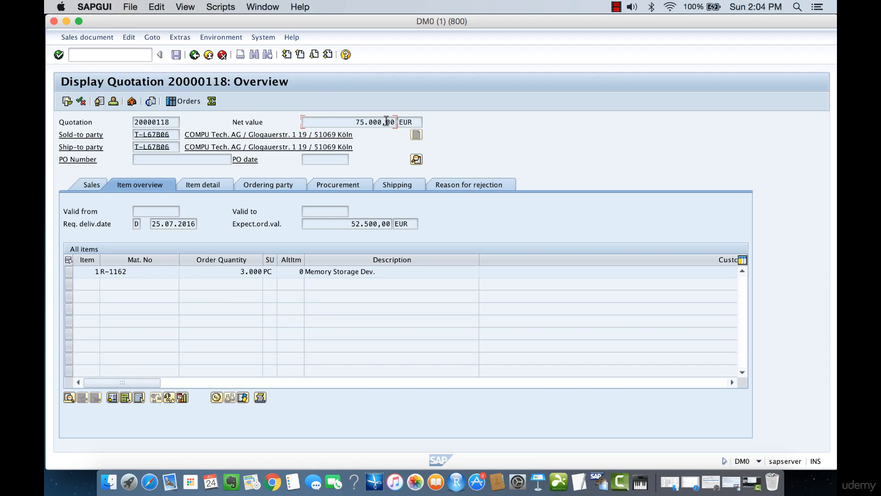
{"action": "left_click_drag", "start_coordinate": [365, 124], "coordinate": [367, 124]}
{"action": "mouse_move", "coordinate": [386, 124]}
{"action": "left_mouse_down"}
{"action": "mouse_move", "coordinate": [362, 124]}
{"action": "mouse_move", "coordinate": [394, 121]}
{"action": "left_mouse_up"}
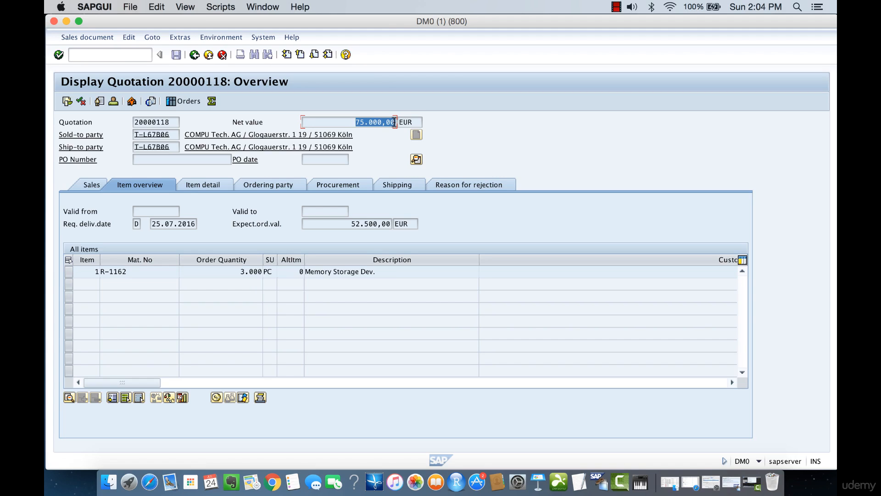